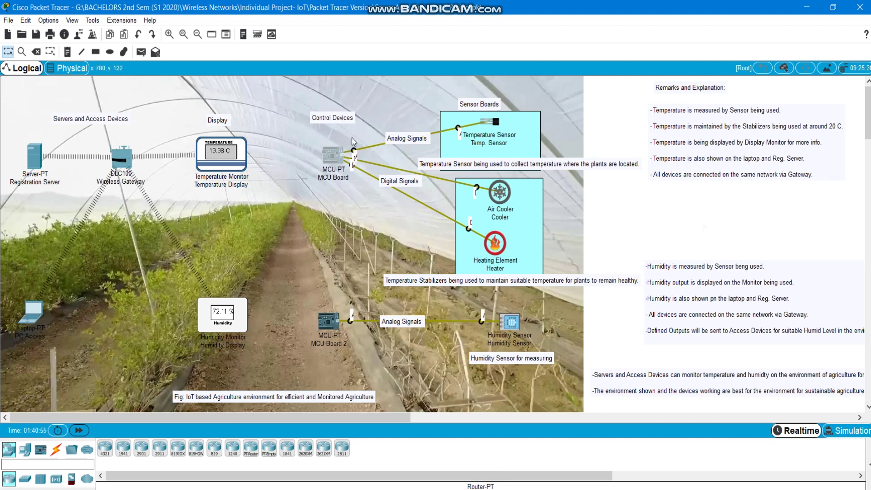
Review the temperature controller board's program alongside the control devices, then close it.
click(328, 154)
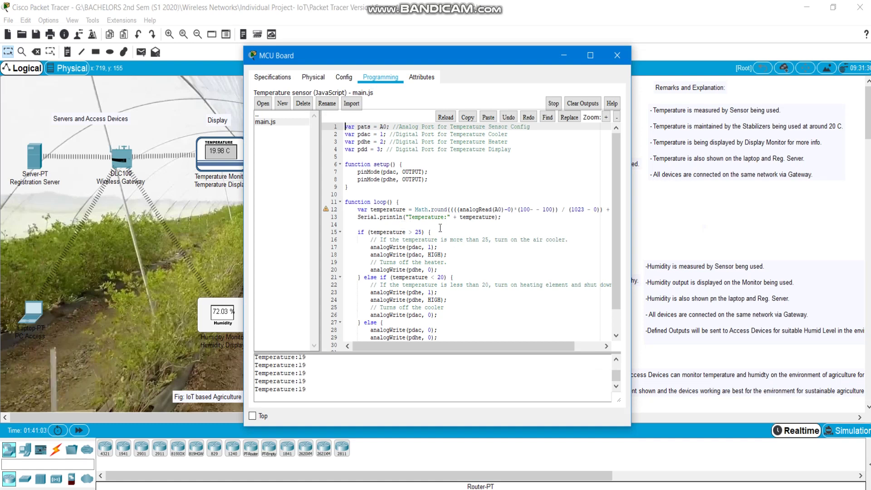
drag(410, 53, 554, 55)
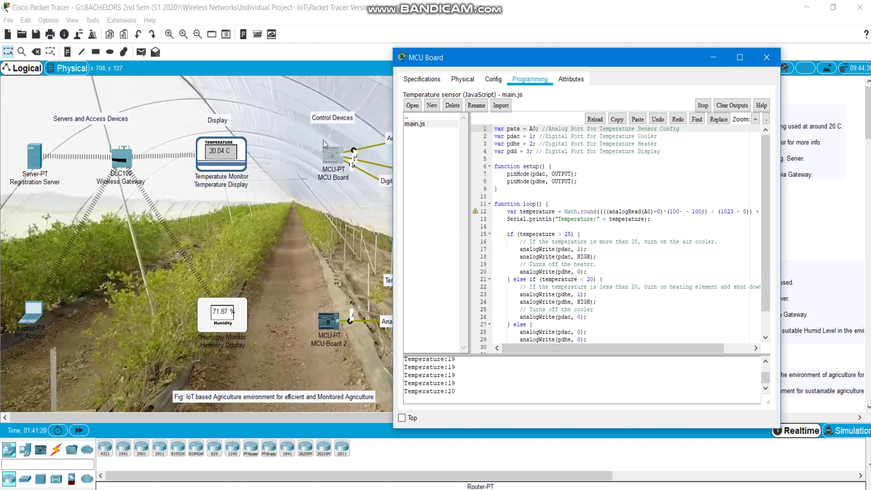
click(713, 58)
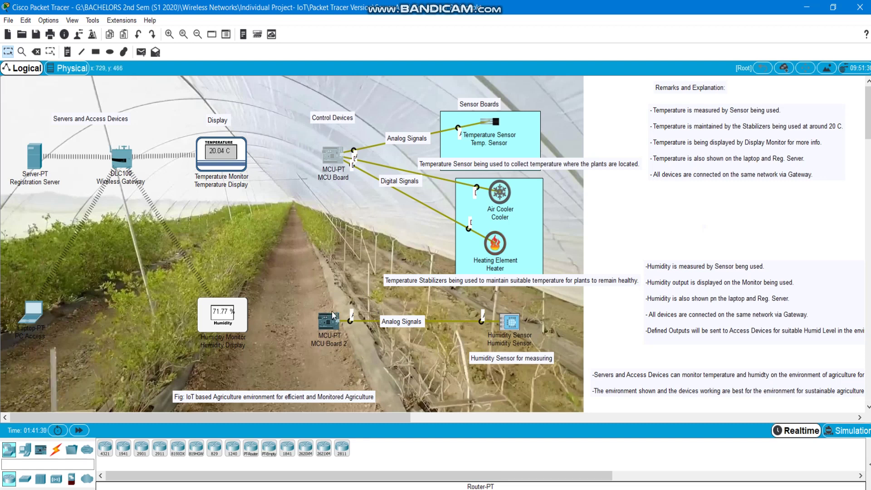
click(632, 489)
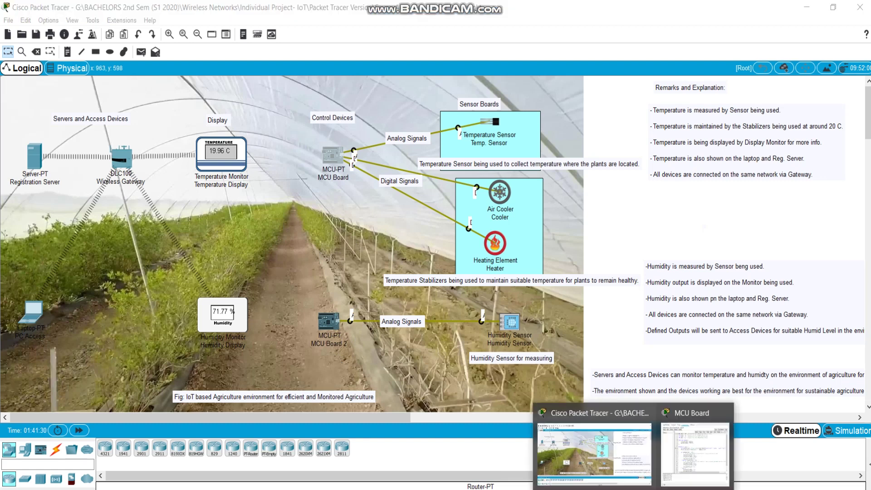
click(693, 461)
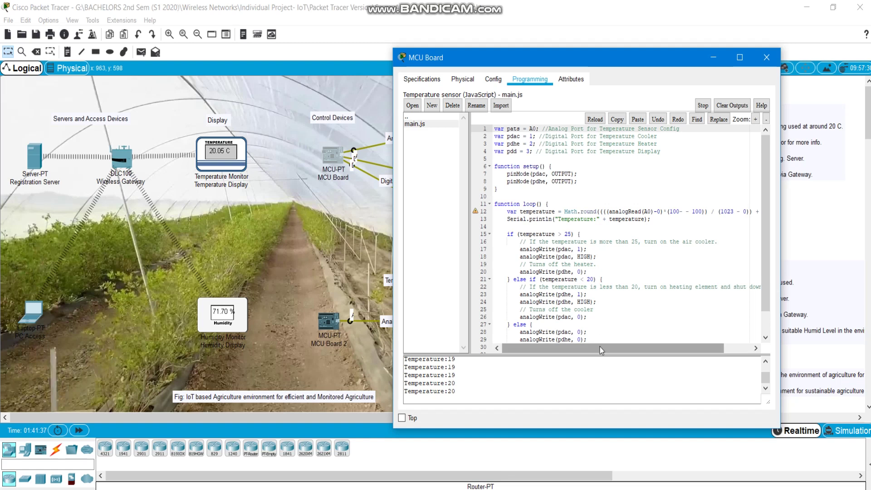
drag(600, 347, 651, 354)
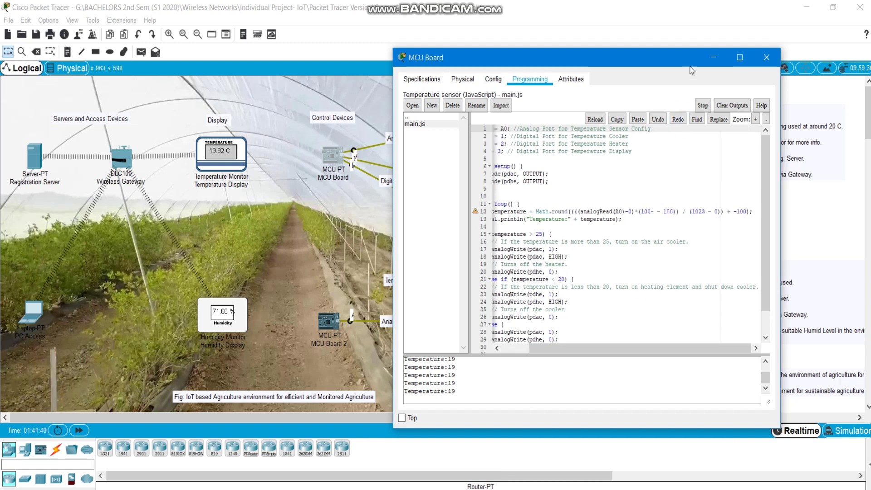
click(713, 57)
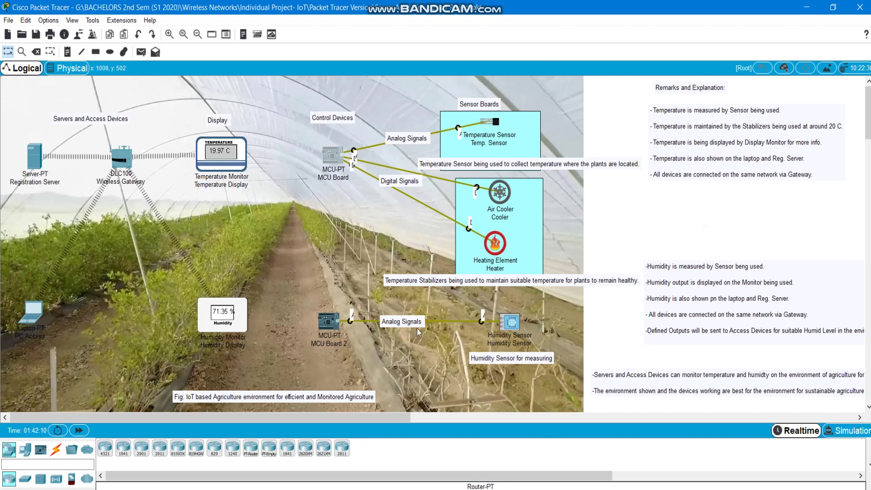
Review MCU Board 2's humidity controller window beside the devices, then close it.
click(320, 321)
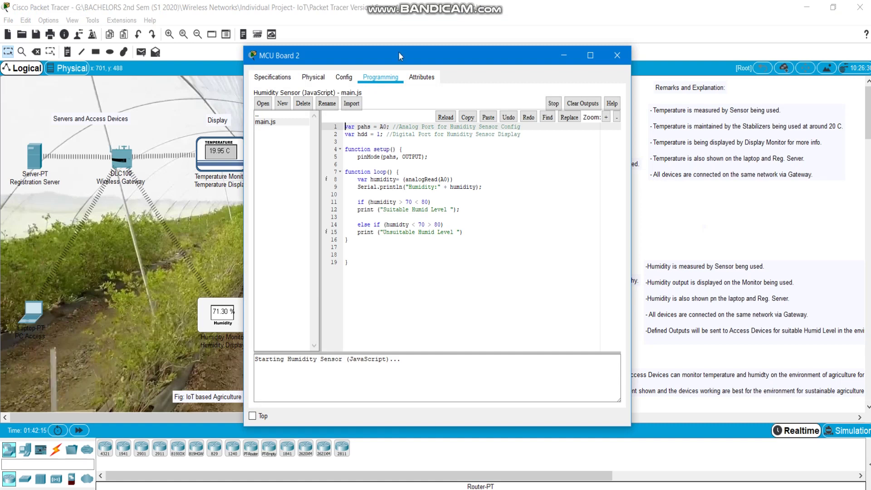
drag(398, 51, 510, 54)
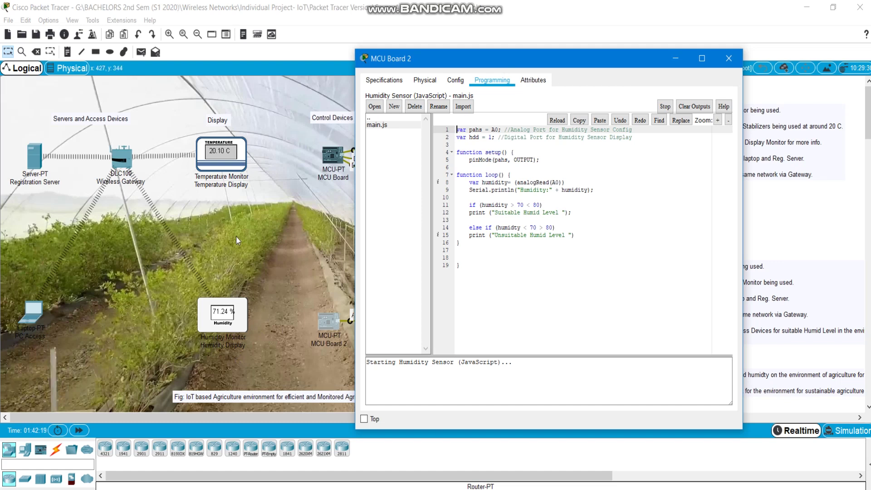
click(676, 60)
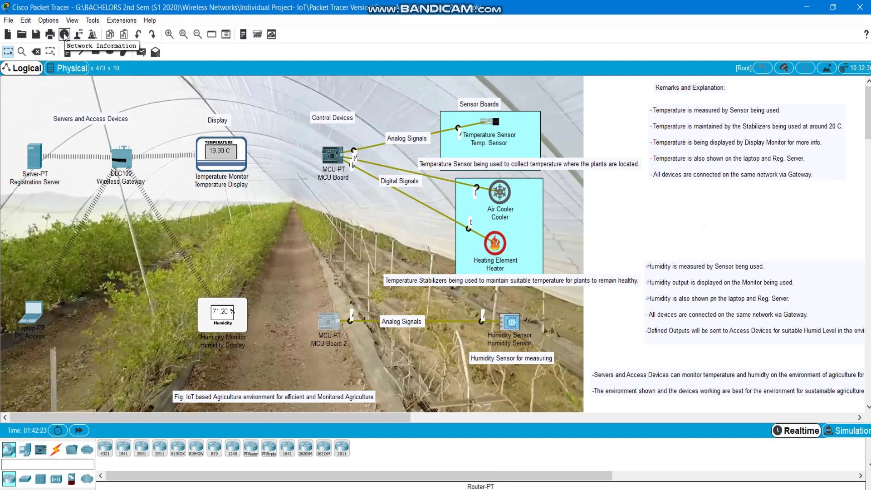
Check the Temperature Display's power module and global settings: DHCP, gateway 192.168.25.1, Home Gateway server.
click(116, 149)
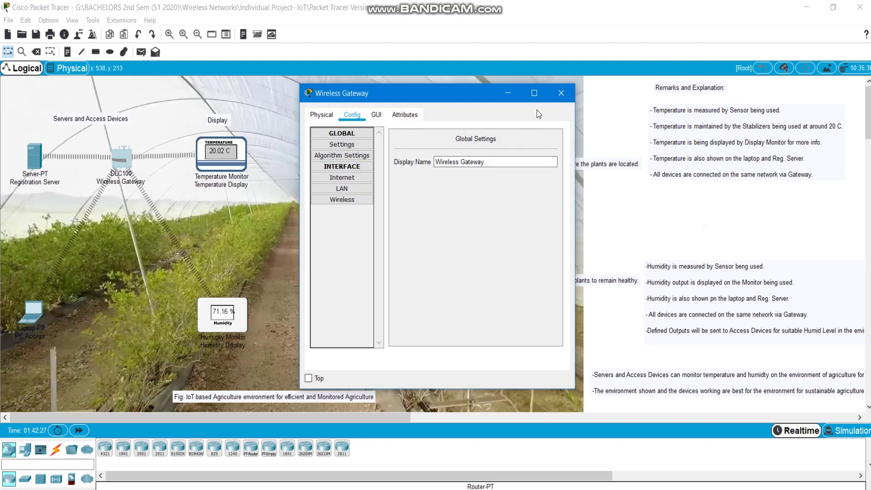
click(221, 159)
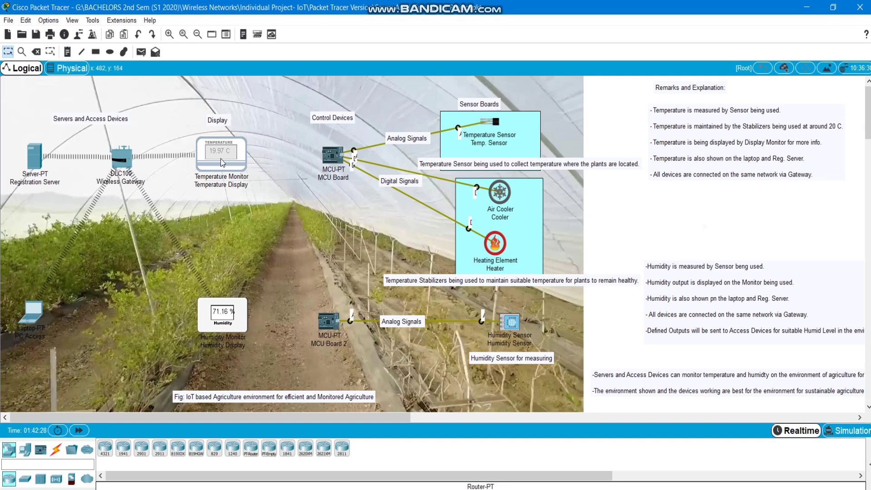
click(221, 159)
click(313, 77)
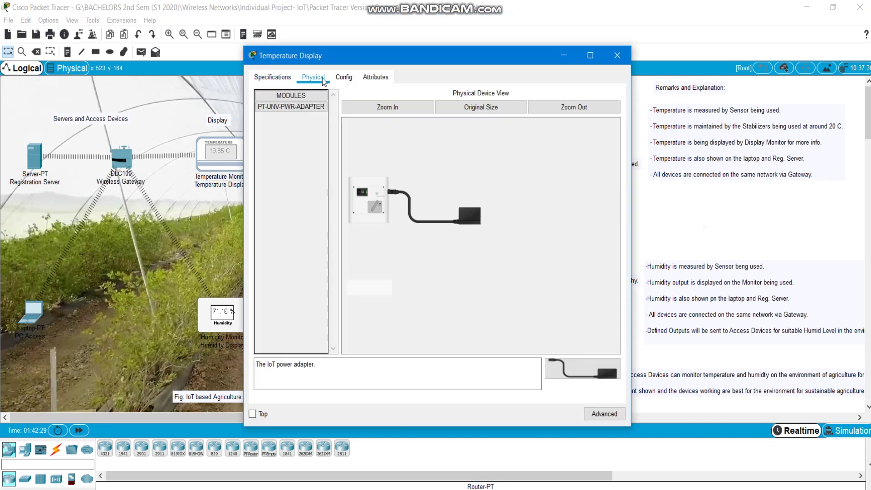
click(341, 77)
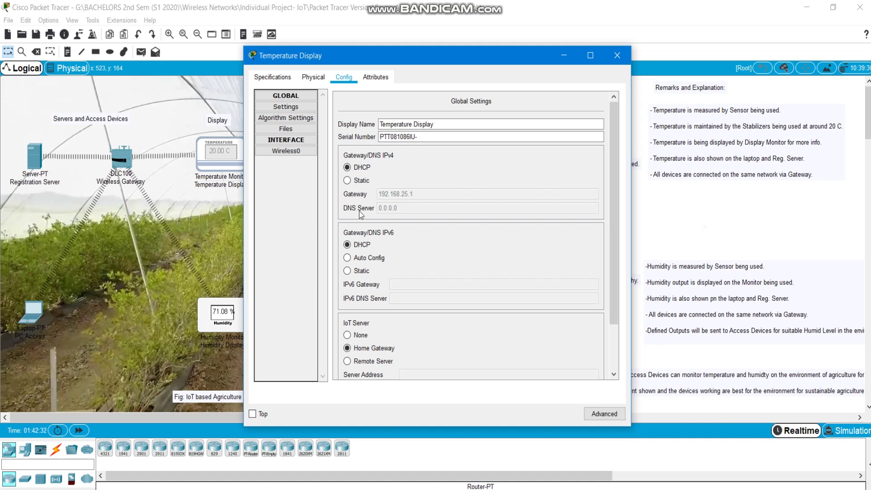
click(612, 64)
Read the Temperature Display's 20.1 °C value in the PC Access laptop's IoT Monitor.
click(40, 318)
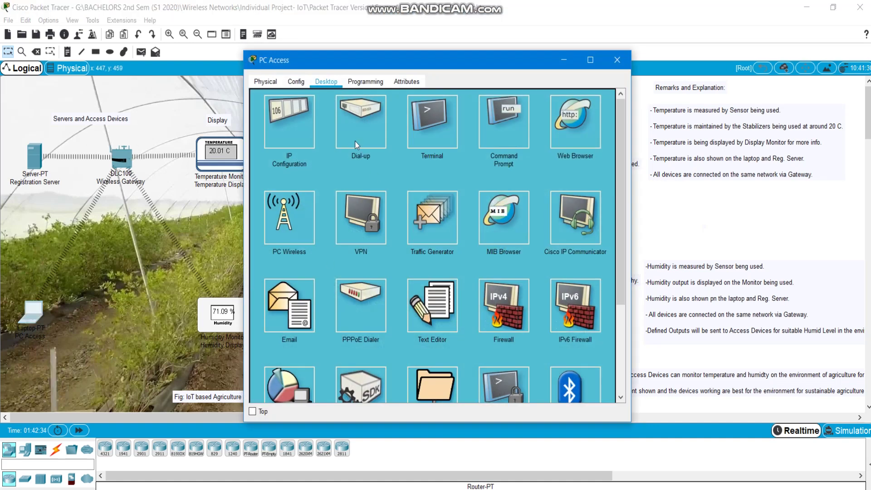
drag(331, 70, 521, 60)
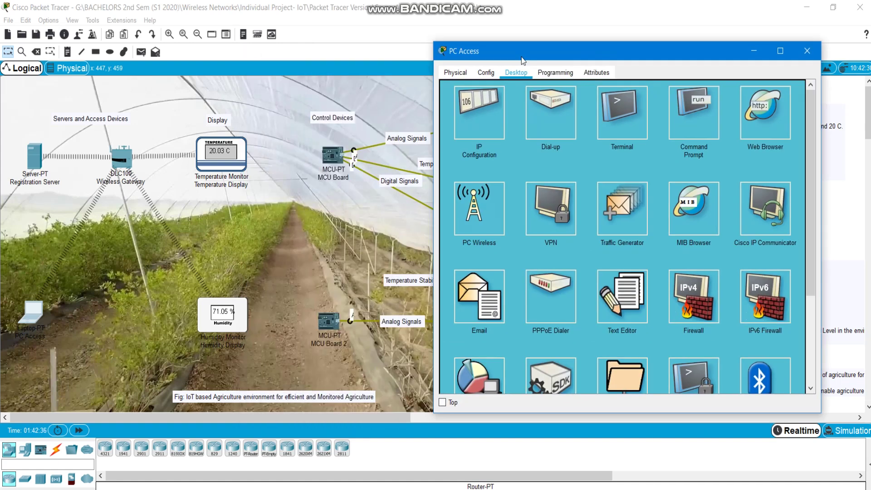
scroll(532, 192, down, 2)
click(492, 373)
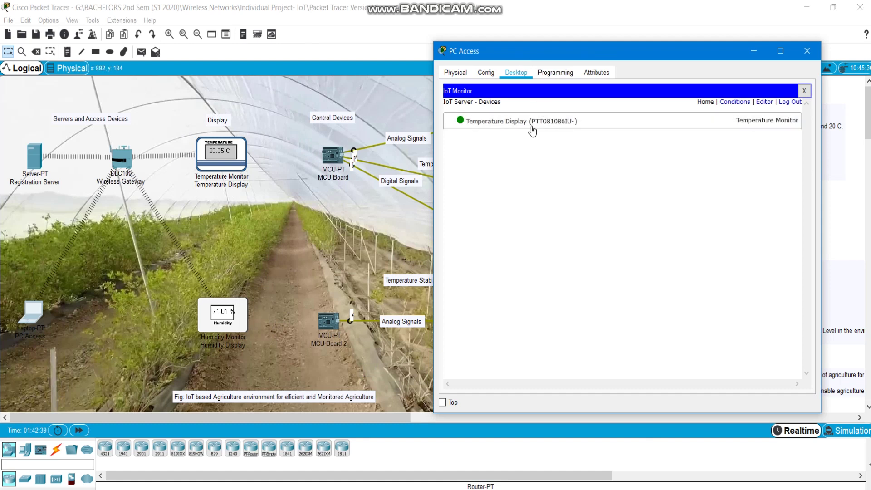
click(532, 127)
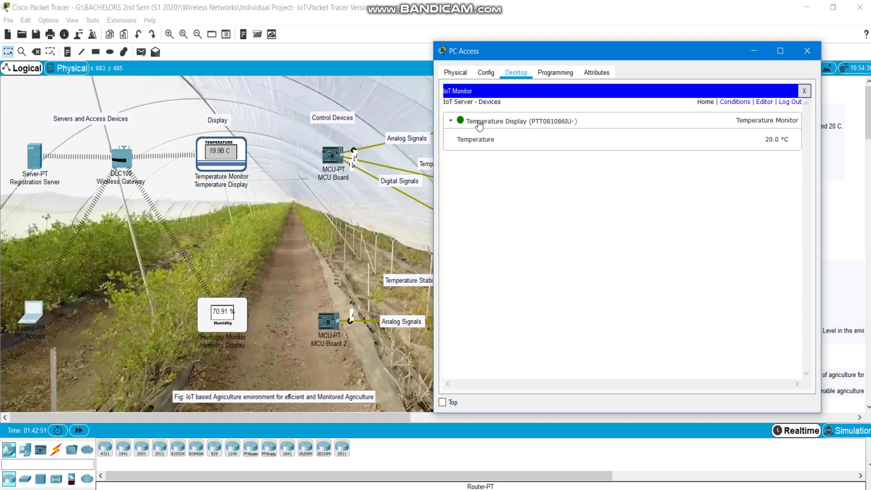
click(479, 121)
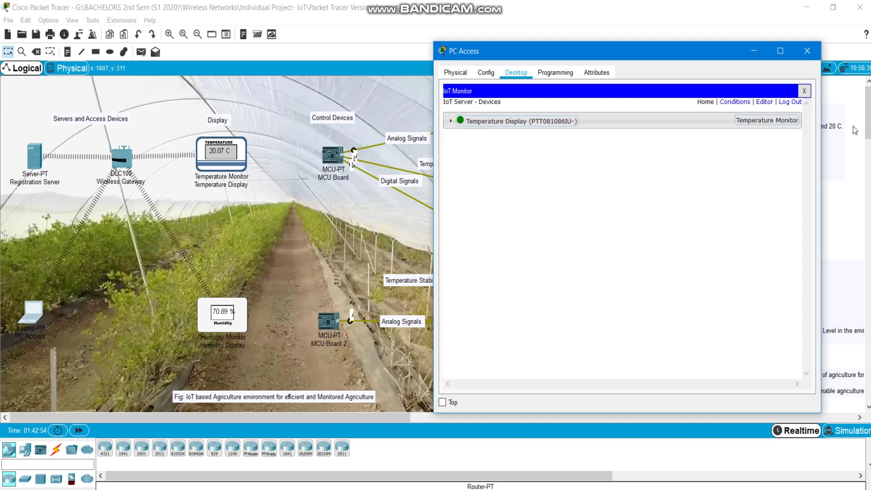
click(556, 122)
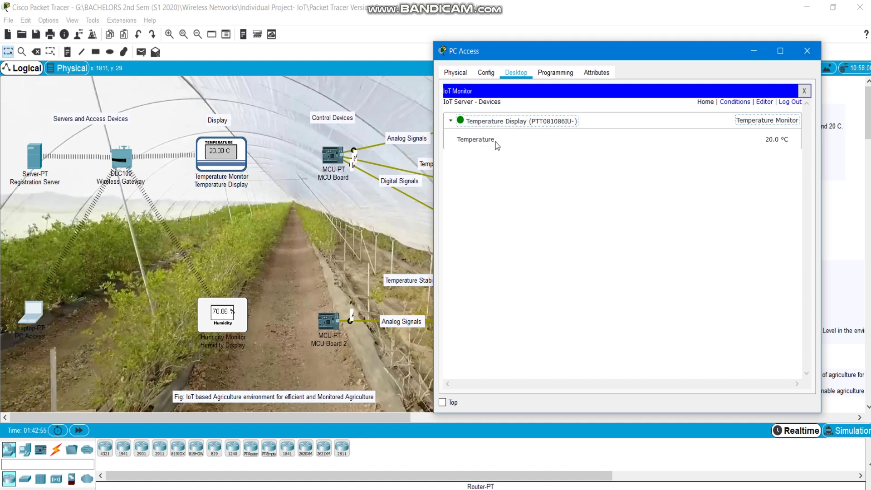
click(806, 51)
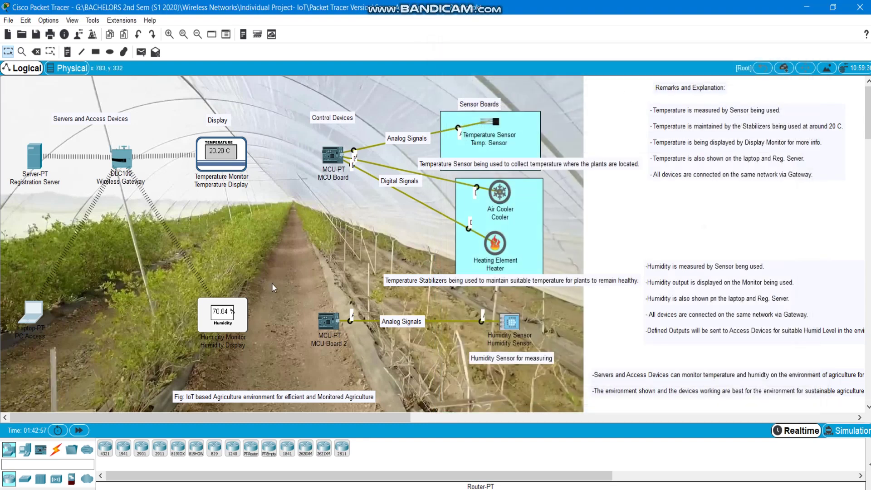
Check the Registration Server's IoT Monitor and the Humidity Monitor at 192.168.25.104, then open MCU Board 2's script.
click(40, 157)
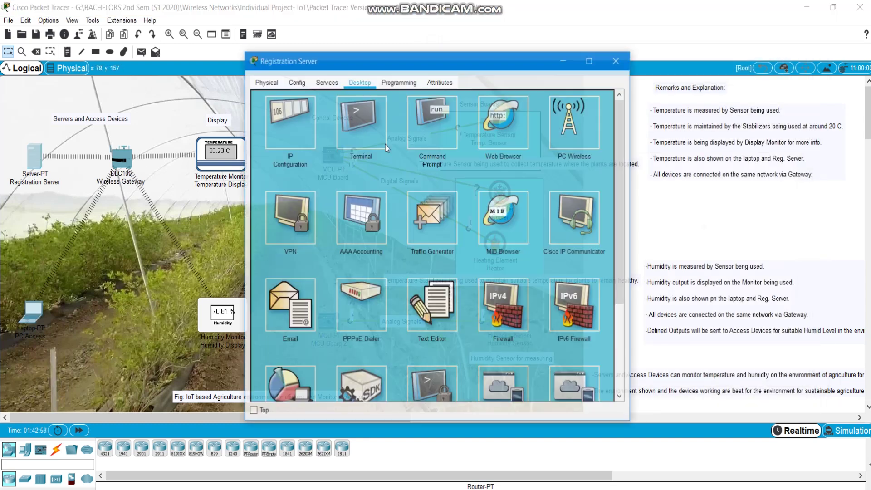
scroll(436, 265, down, 5)
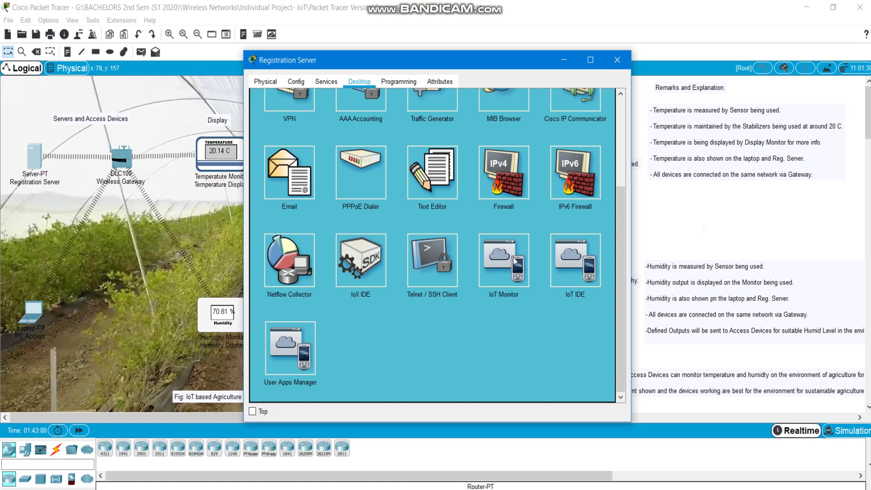
click(515, 261)
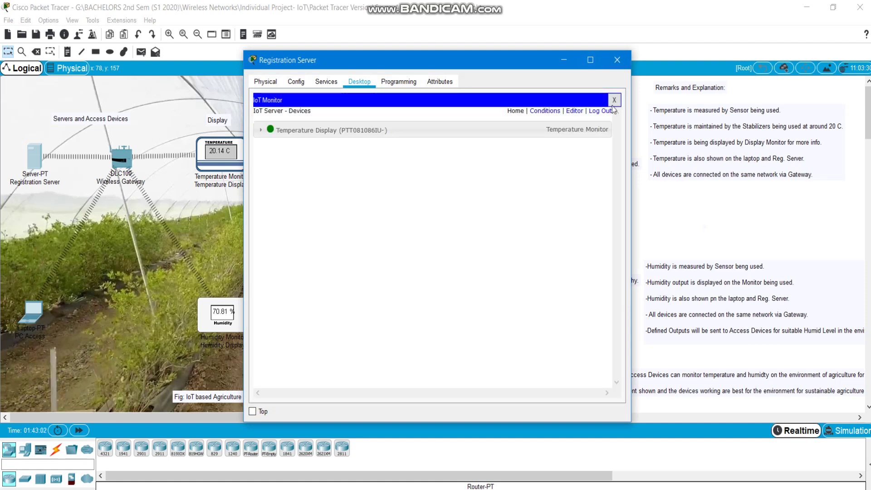
click(616, 60)
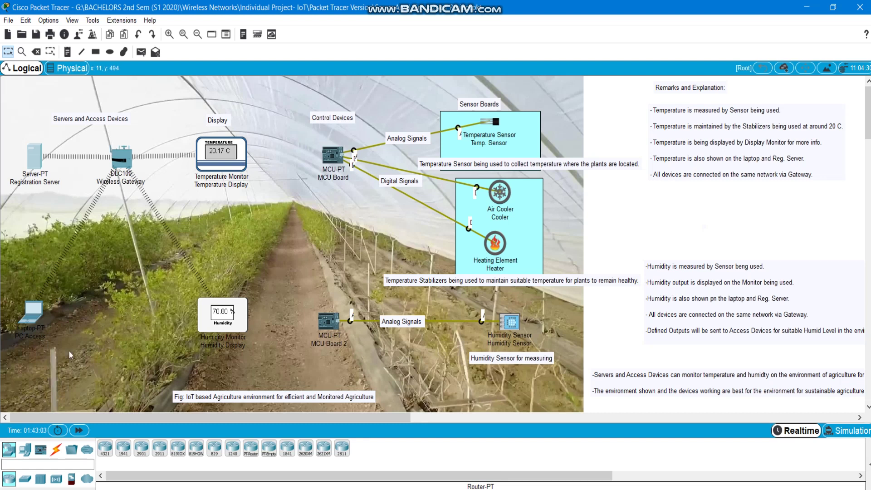
mouse_move(19, 306)
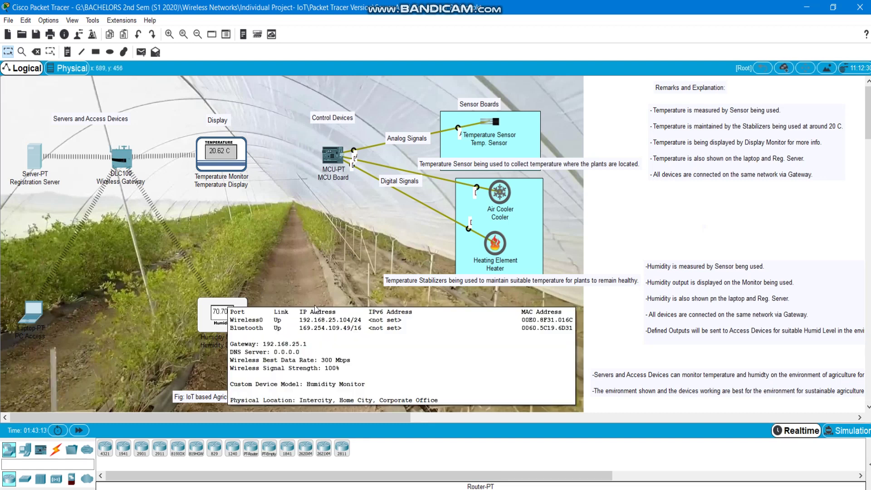
click(326, 321)
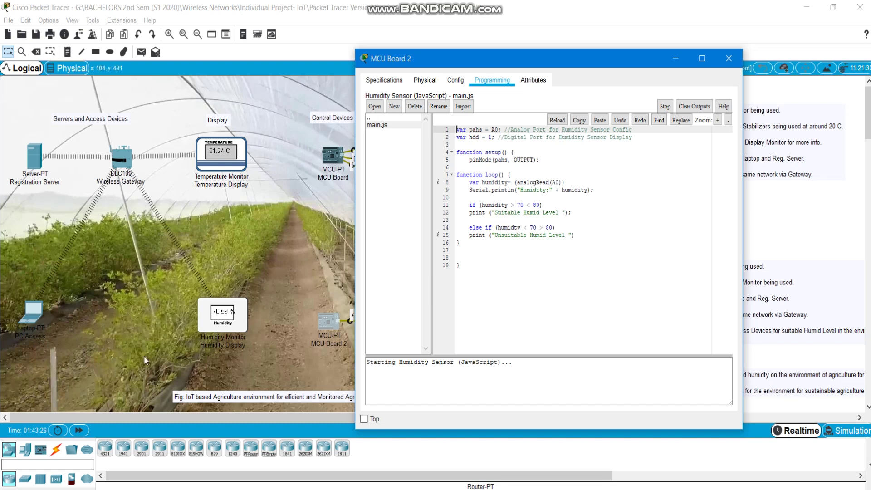
Close MCU Board 2's main.js humidity script window.
click(728, 58)
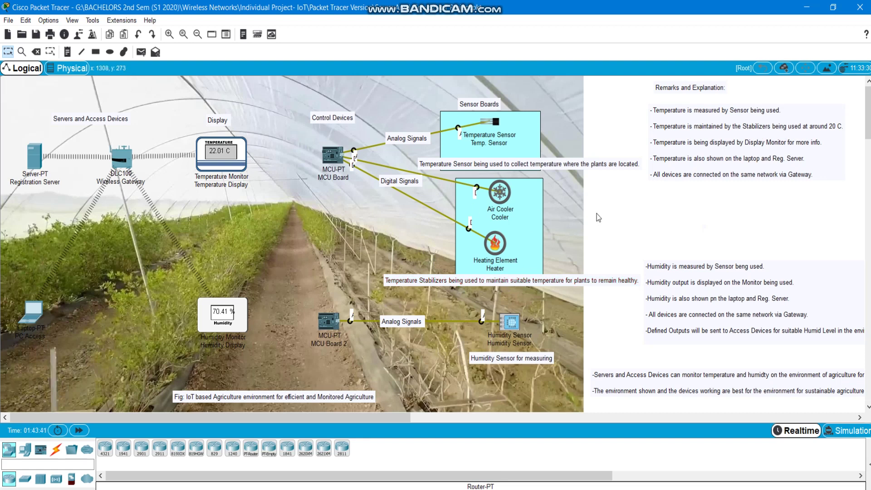
Inspect the greenhouse devices' live temperature and humidity readings on the canvas.
mouse_move(248, 163)
mouse_move(505, 192)
click(328, 317)
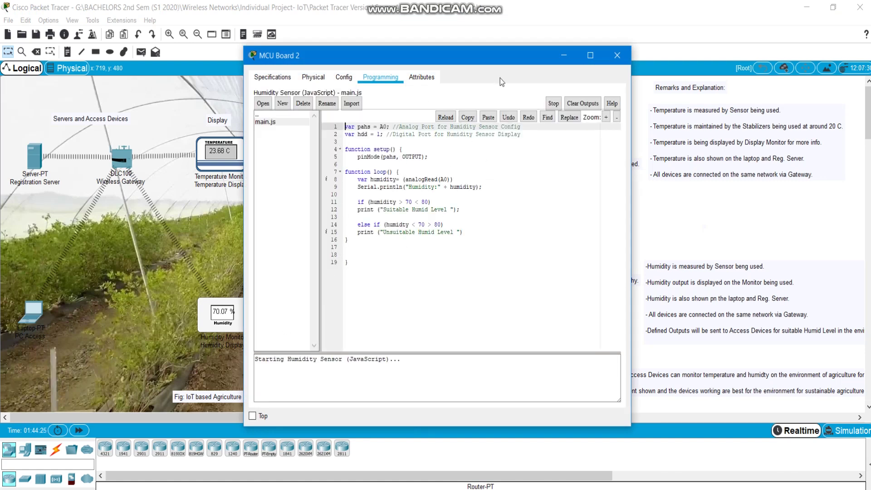
click(617, 55)
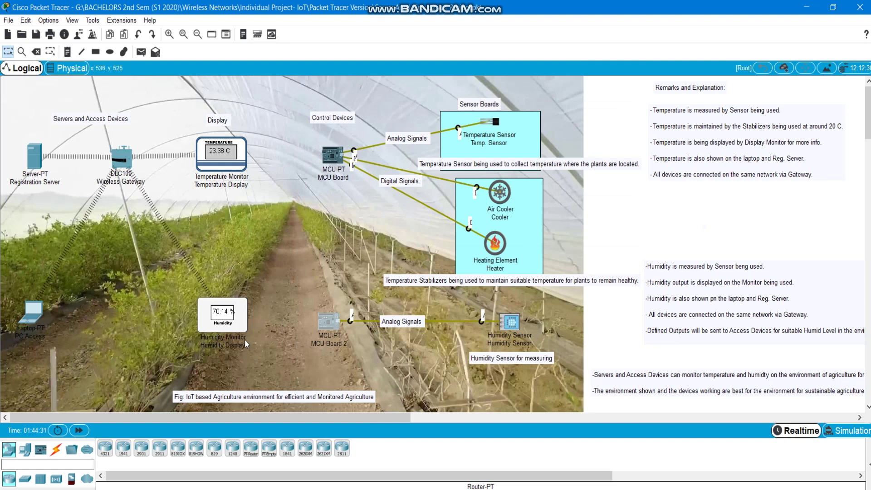
mouse_move(245, 342)
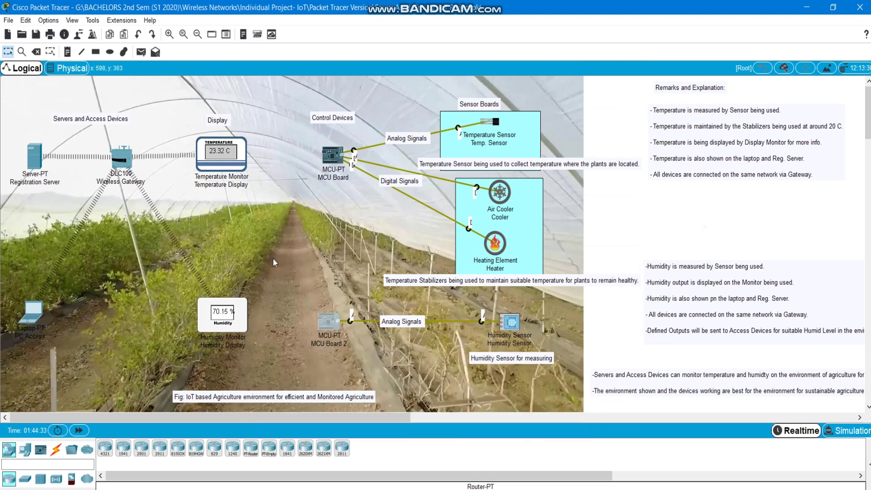